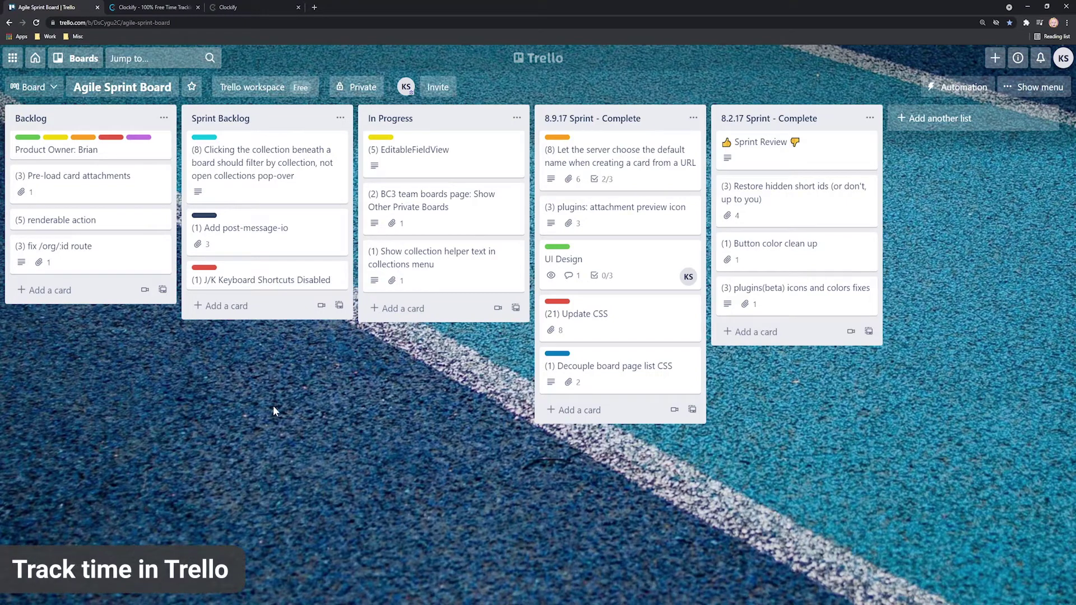
Drag the '(1) Add post-message-io' card from Sprint Backlog into In Progress.
drag(267, 227, 442, 201)
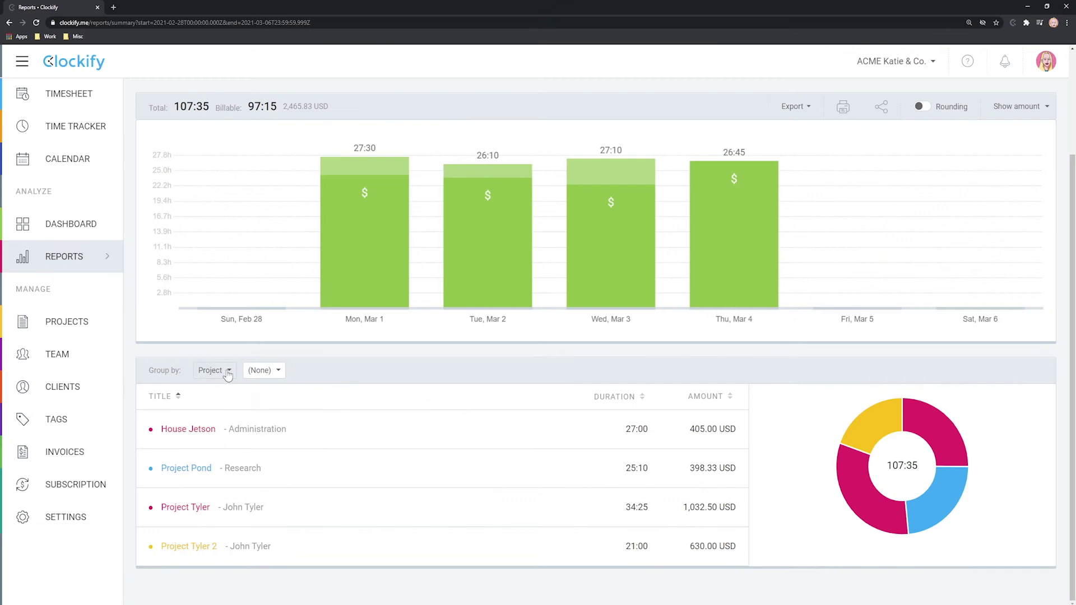
Group the Clockify summary report's breakdown table by User.
click(228, 376)
click(233, 449)
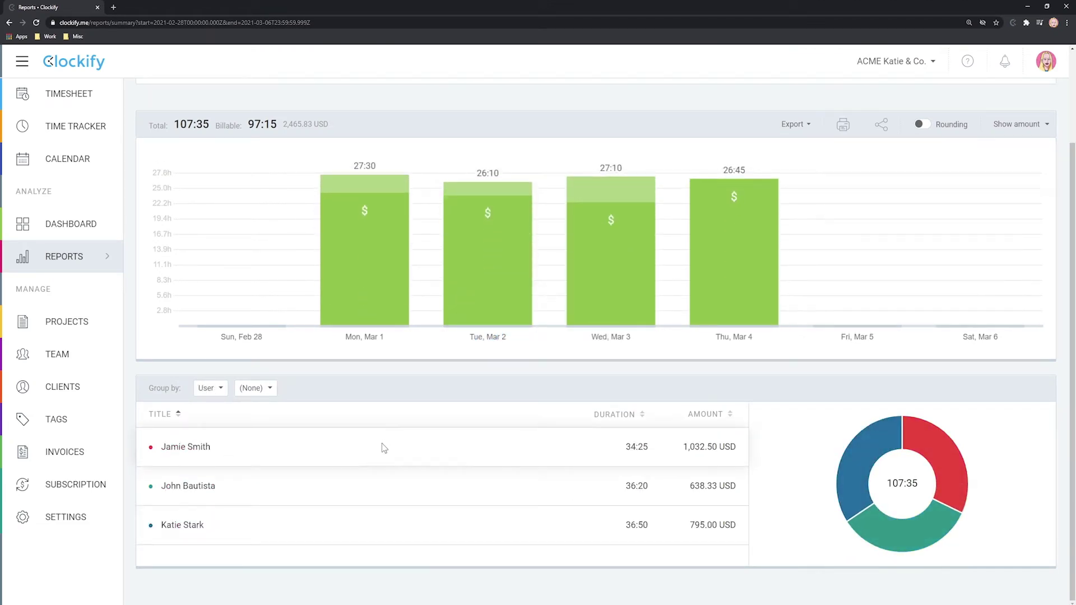
click(220, 389)
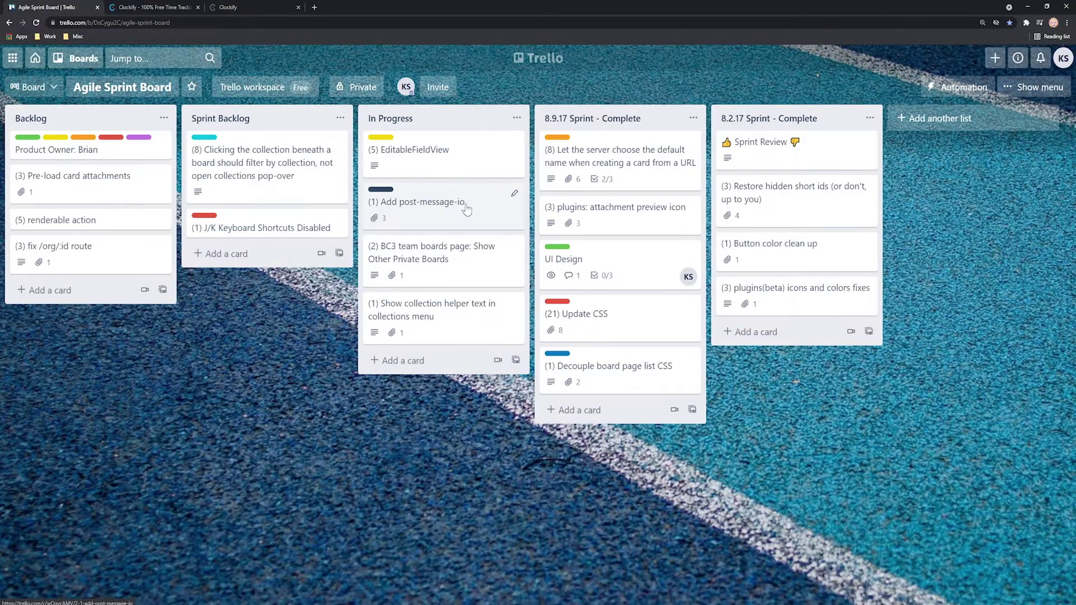
Review the '(1) Add post-message-io' card's details, then close it.
click(425, 203)
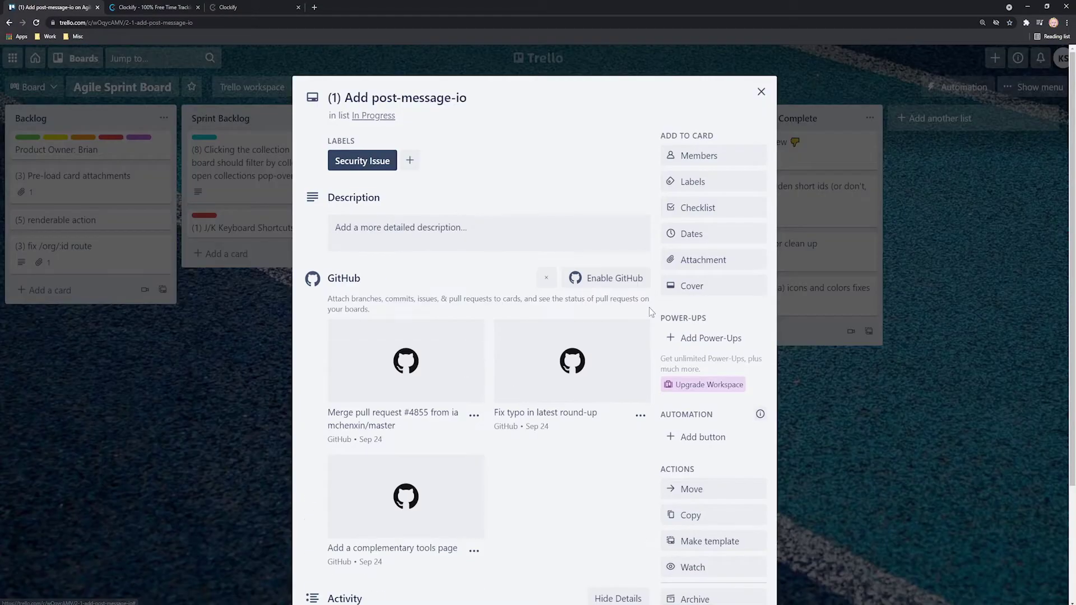
scroll(694, 460, down, 3)
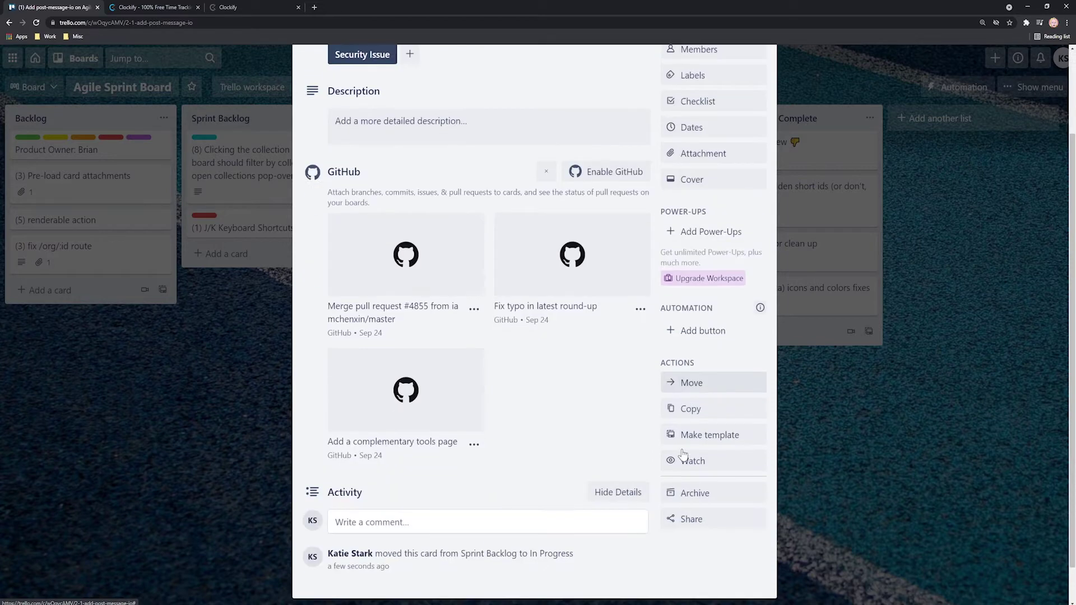
scroll(889, 423, up, 3)
click(889, 420)
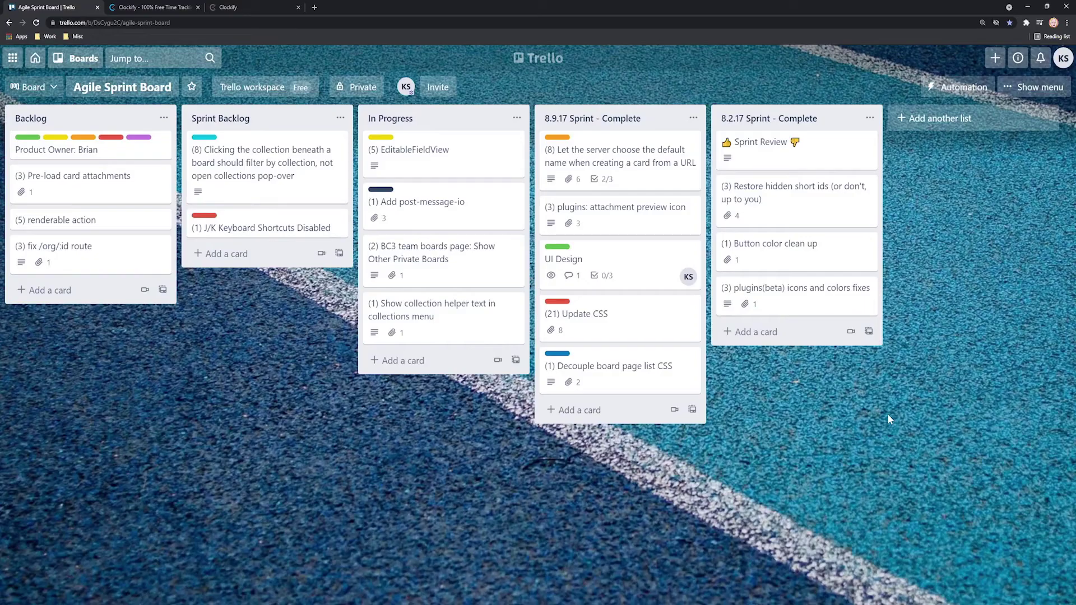
Sign up free on clockify.me and add the Clockify Time Tracker extension to Chrome.
click(168, 7)
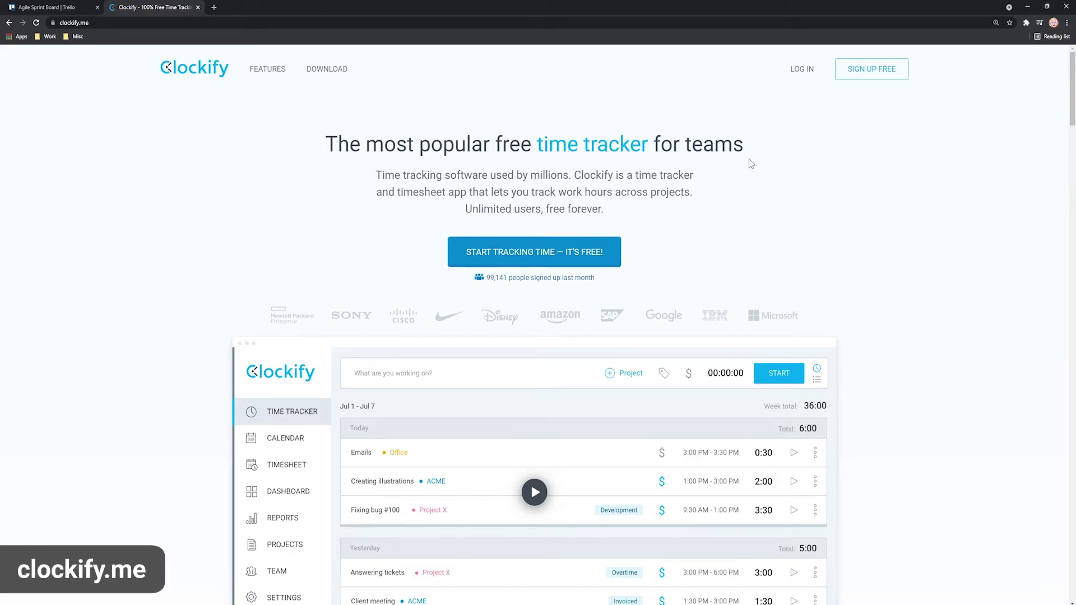
click(871, 69)
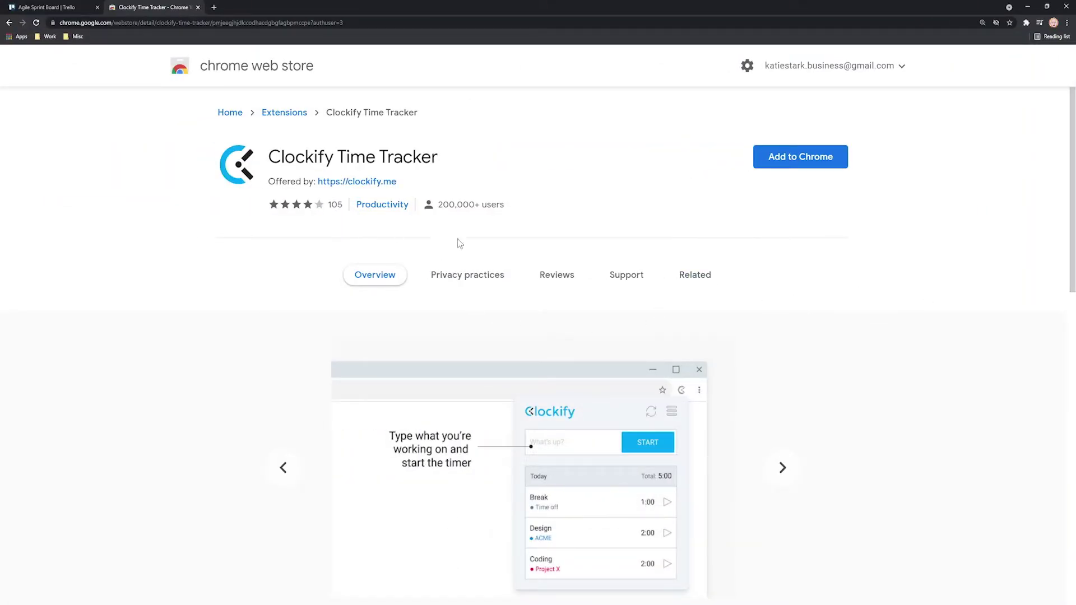
click(815, 159)
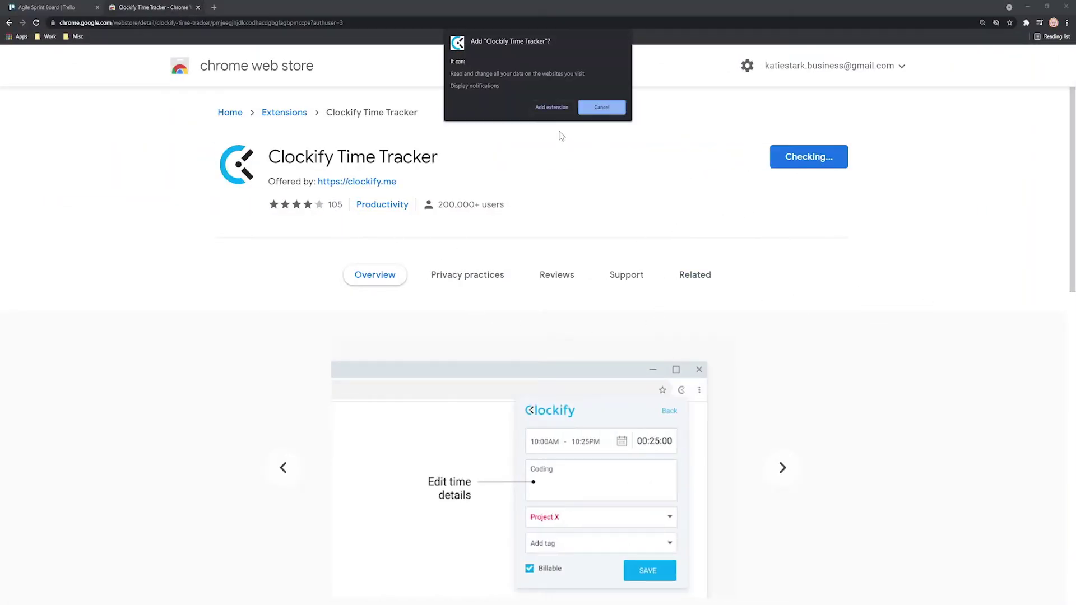
click(557, 107)
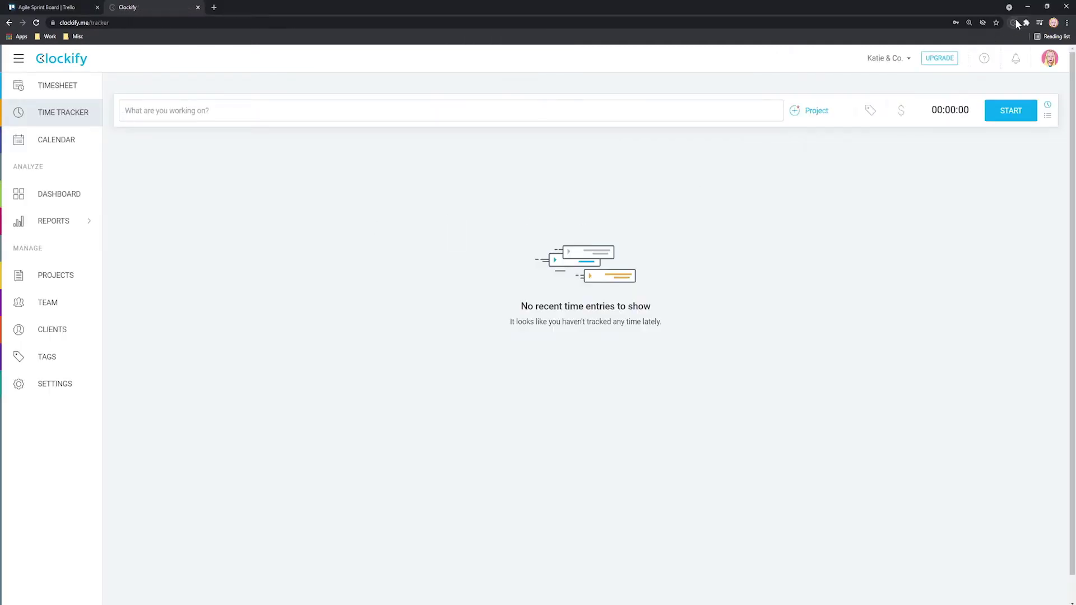
Log into Clockify from the extension popup and confirm it shows the tracker.
click(1013, 20)
click(971, 68)
click(1013, 21)
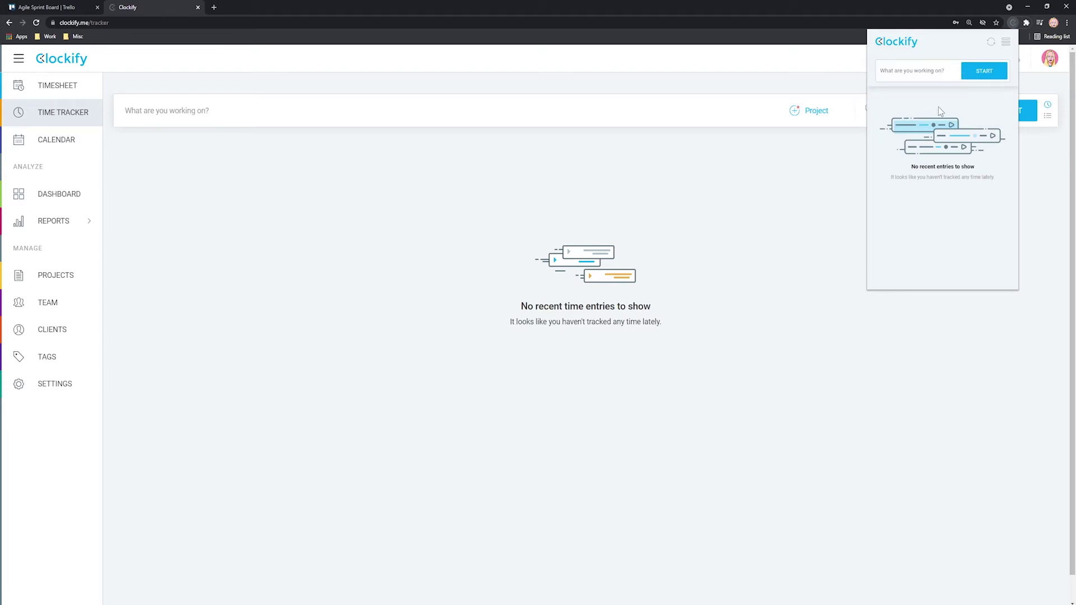
click(777, 178)
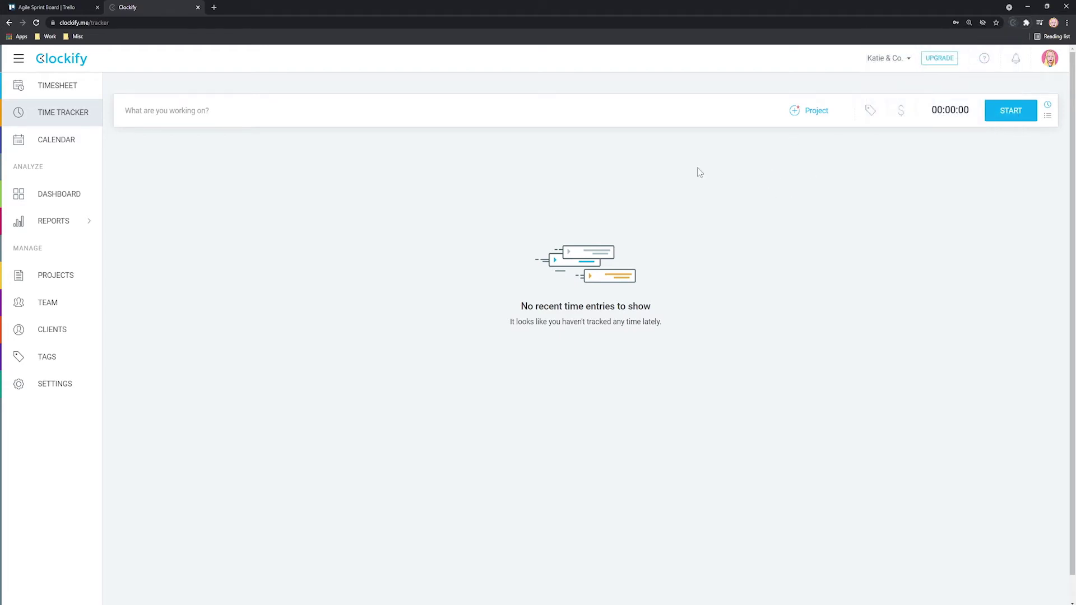
Start a Clockify timer on the UI Design card for the House Jetson project.
click(50, 7)
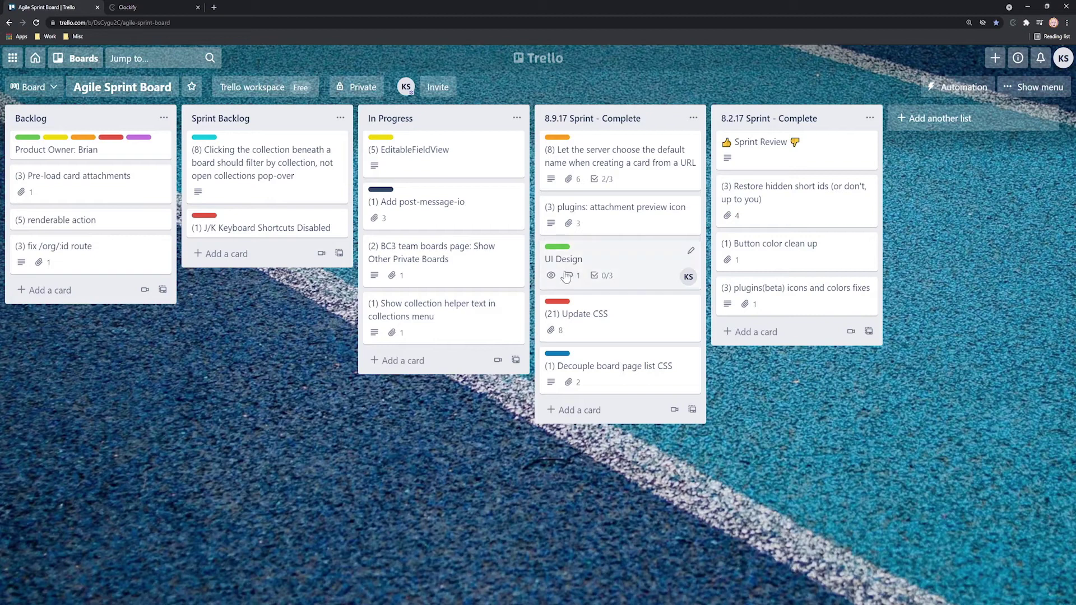
click(627, 267)
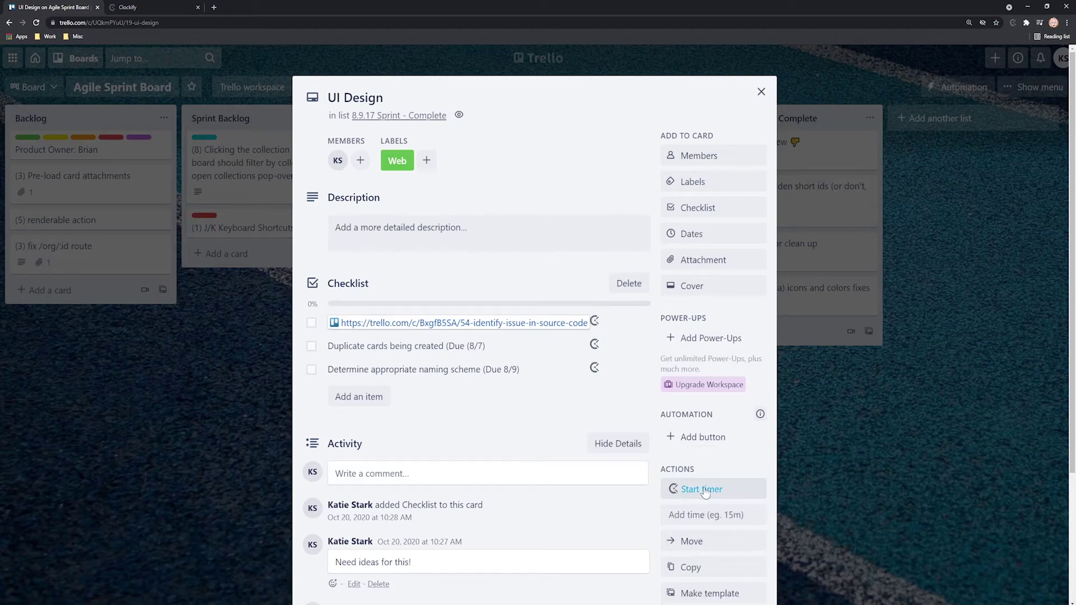
click(705, 491)
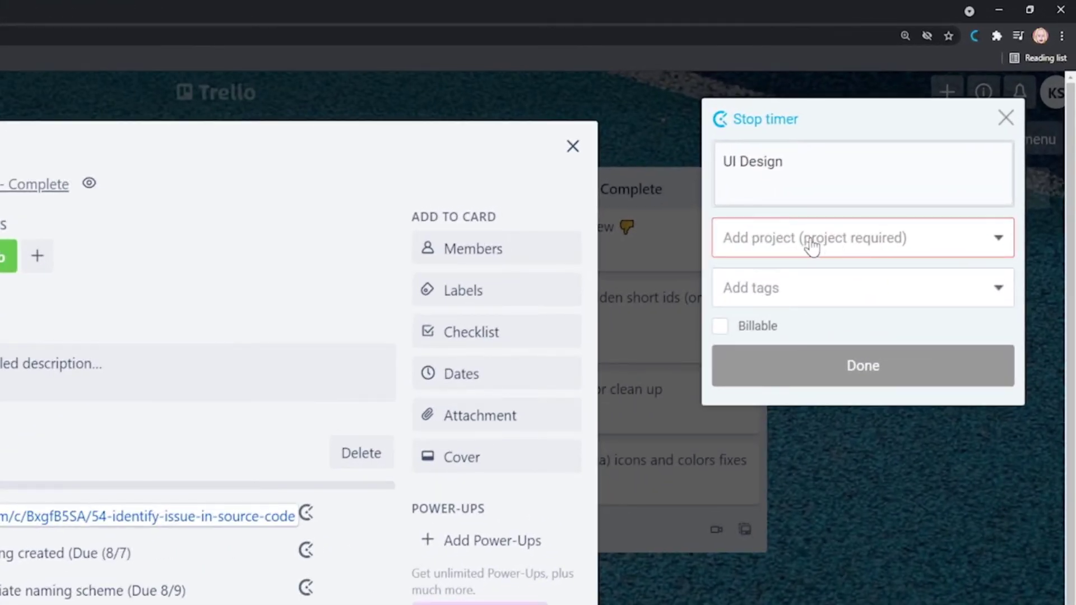
click(878, 248)
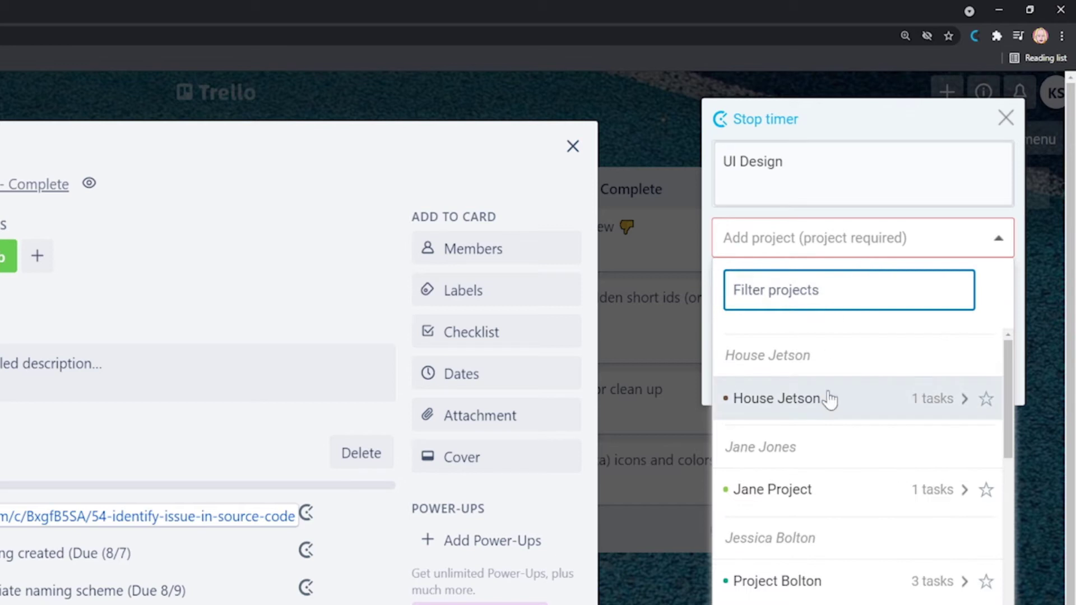
click(796, 409)
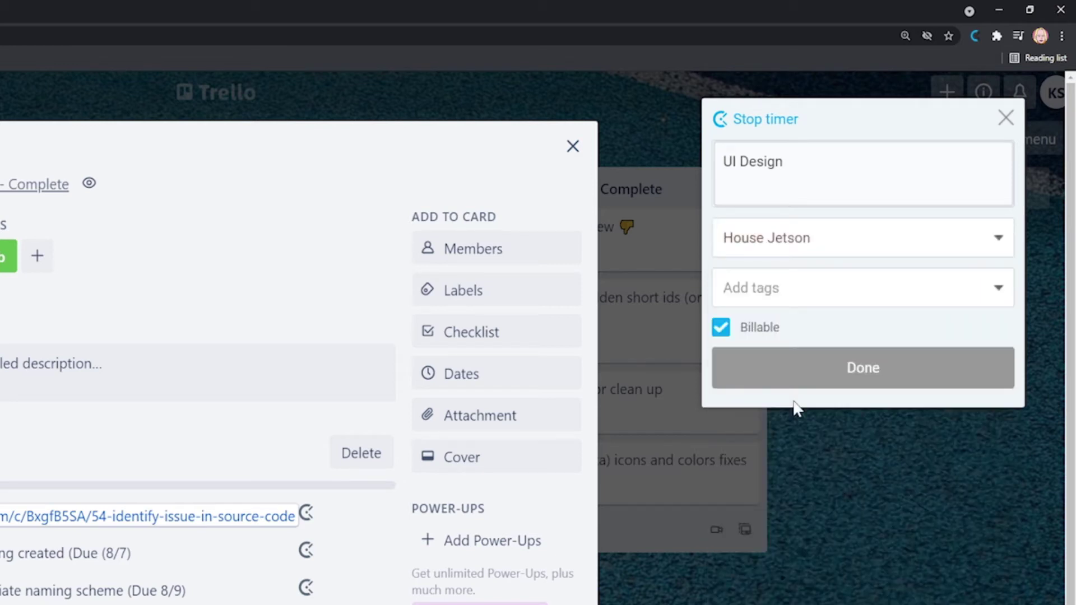
click(839, 368)
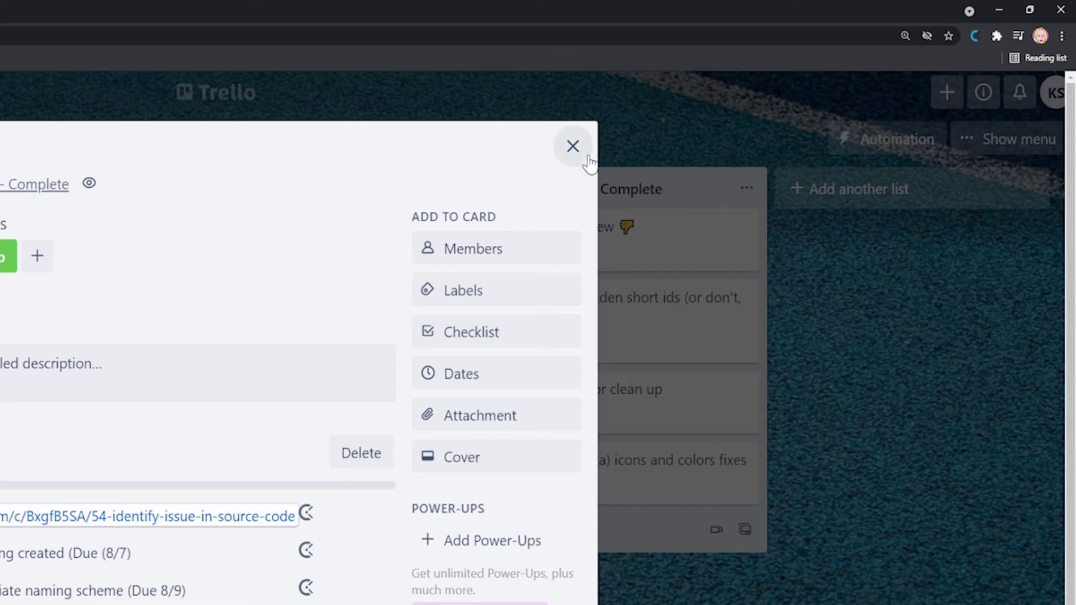
Stop the UI Design timer in the extension, recording a 00:00:24 House Jetson entry.
click(573, 147)
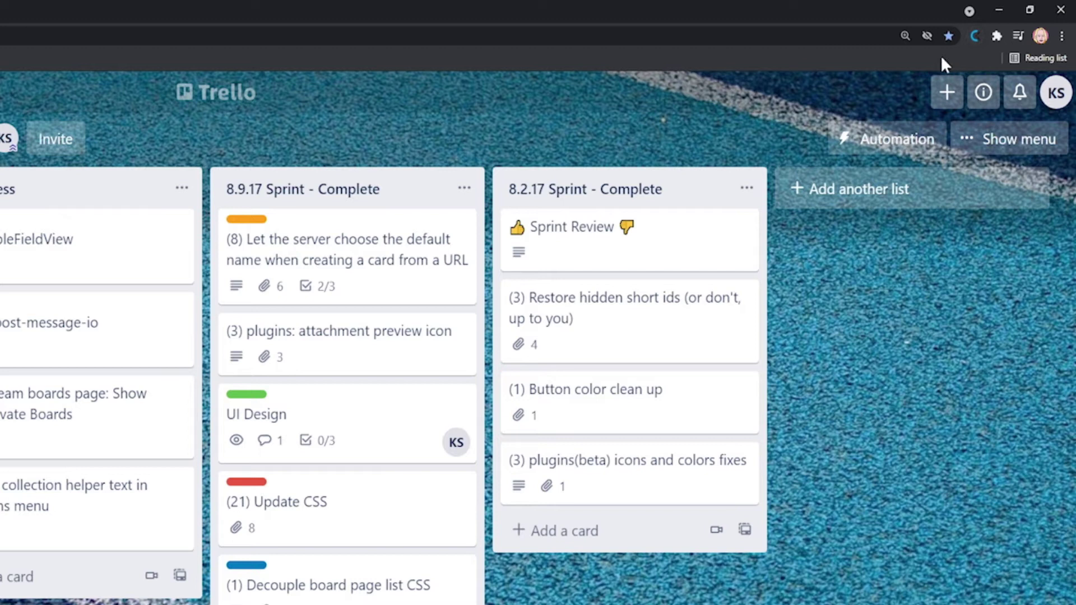
click(975, 37)
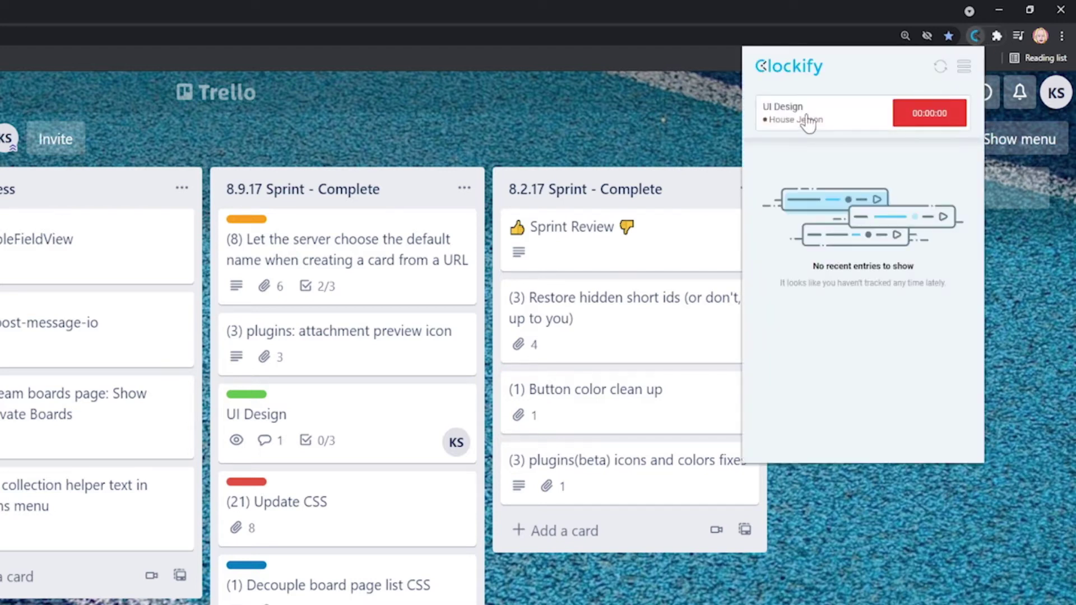
click(806, 120)
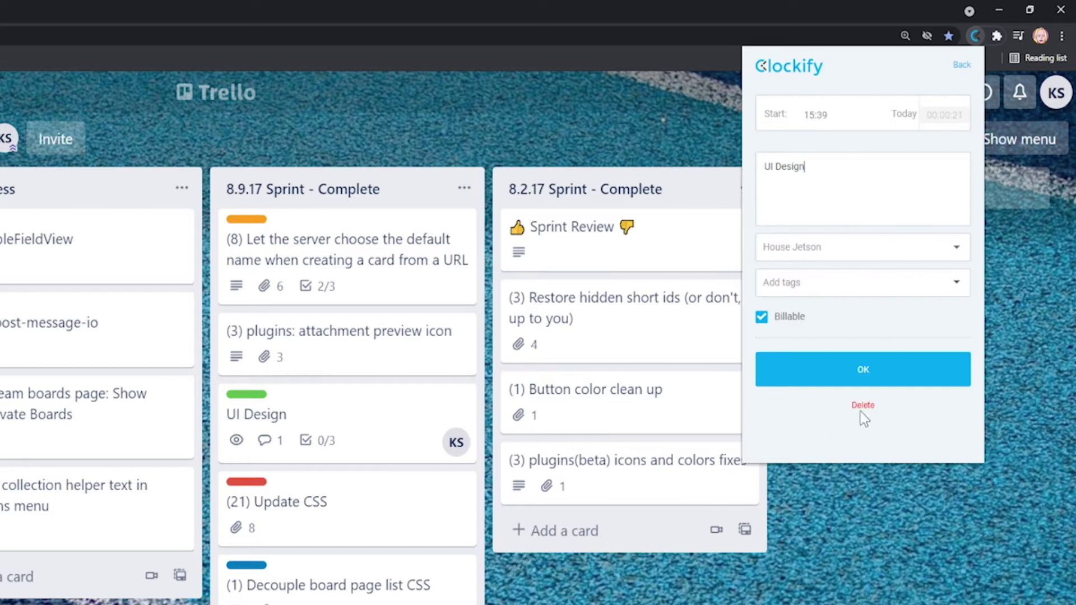
click(865, 372)
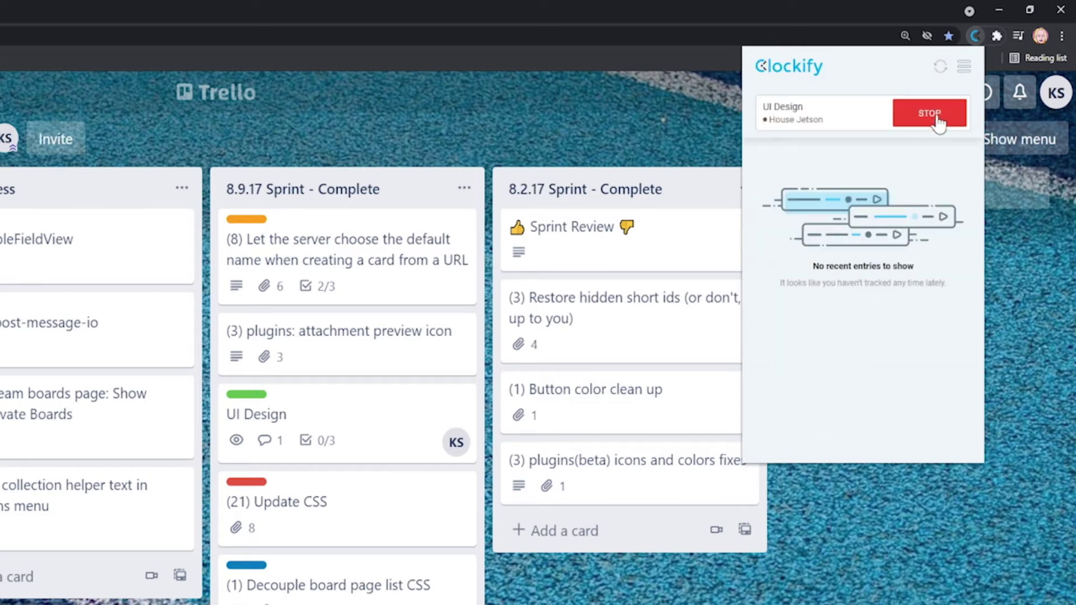
click(934, 114)
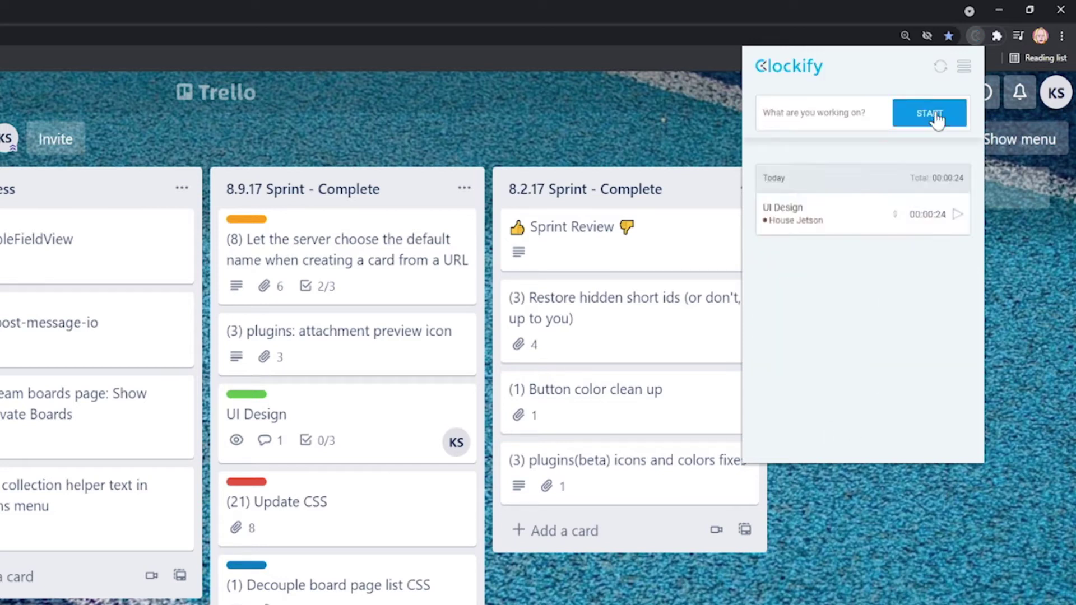
click(829, 224)
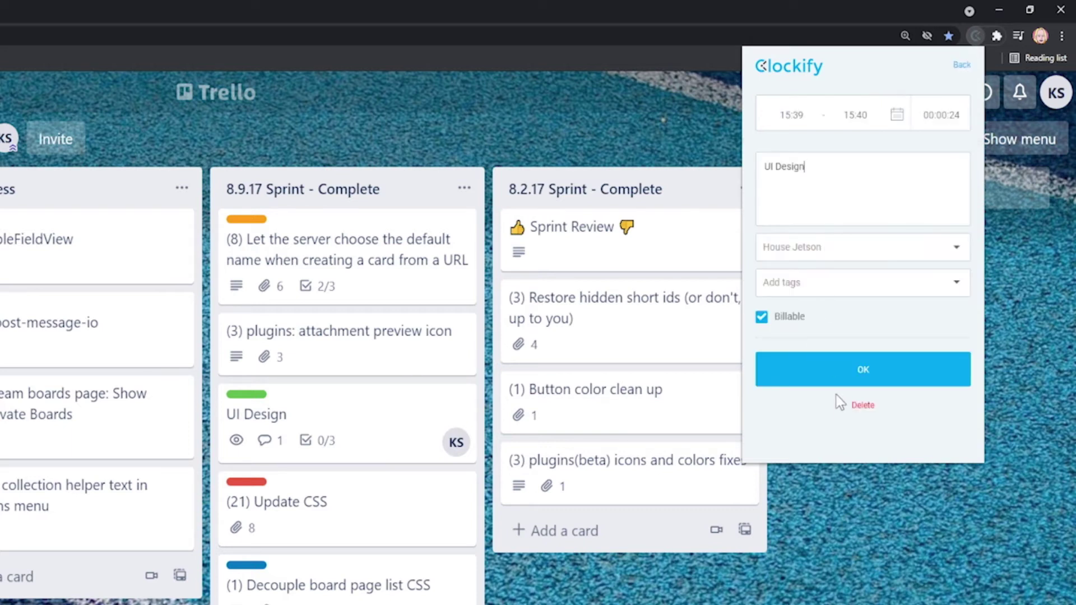
click(878, 371)
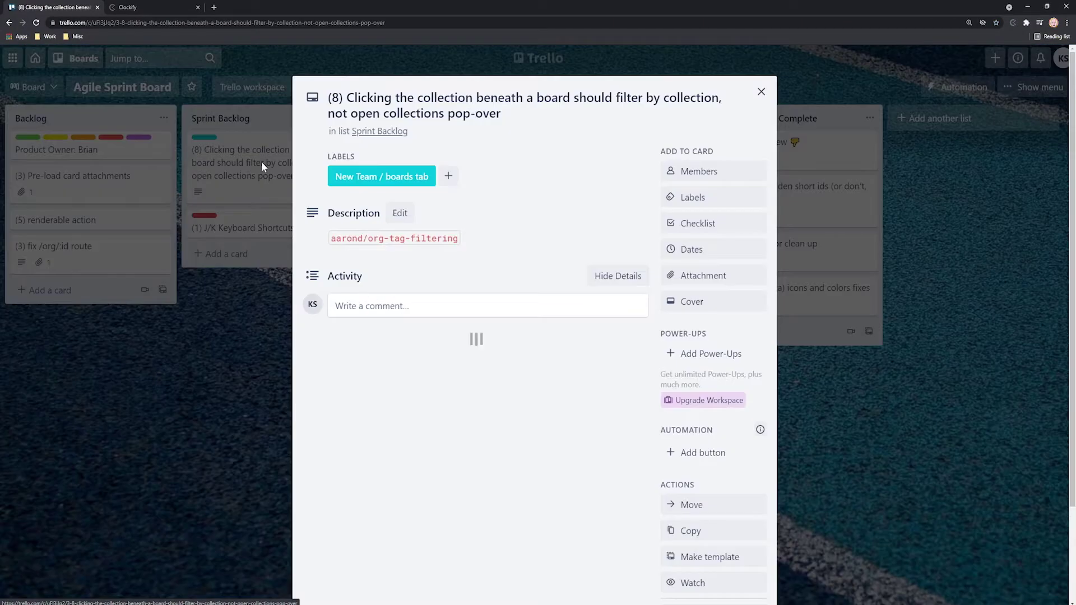
Start a timer described as 'aarond/org-tag-filtering' from the selected card description text.
drag(459, 242, 330, 242)
right_click(352, 239)
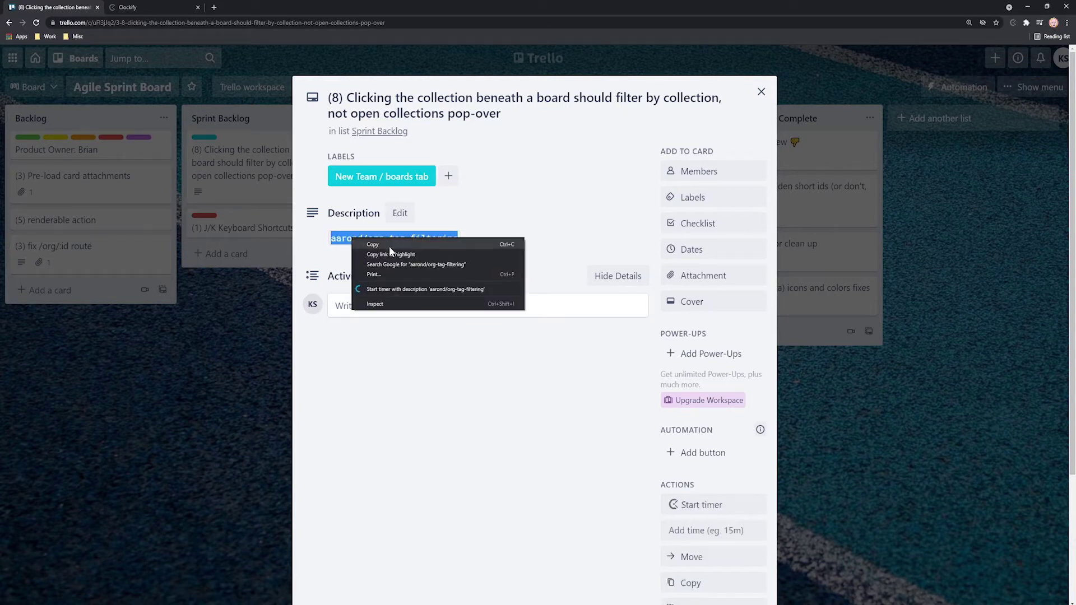
click(406, 289)
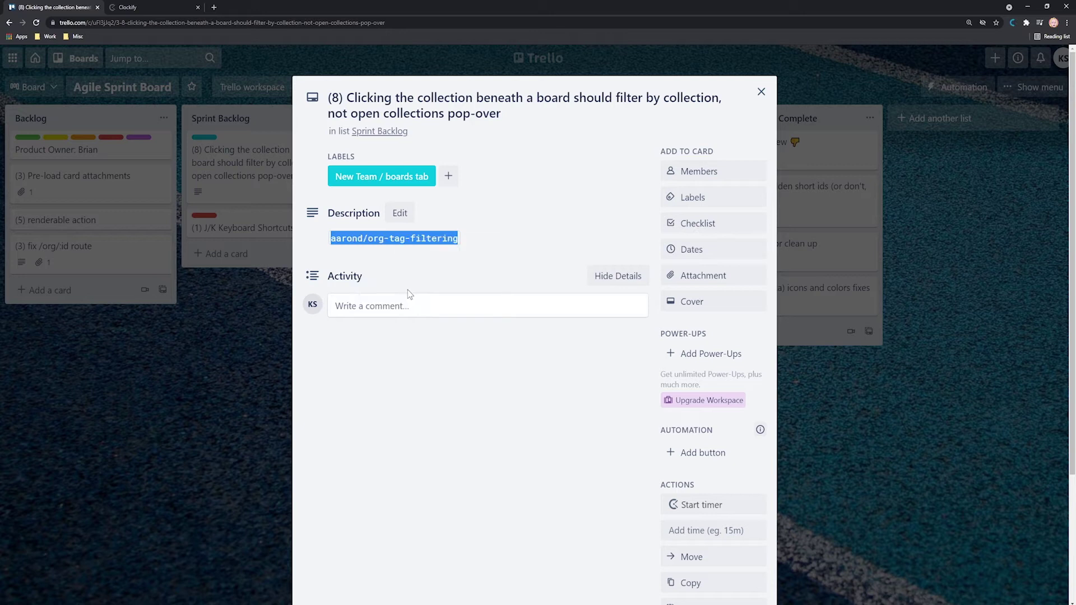
click(532, 251)
Open the '(2) BC3 team boards' card and begin entering time in Clockify's Add time field.
click(761, 91)
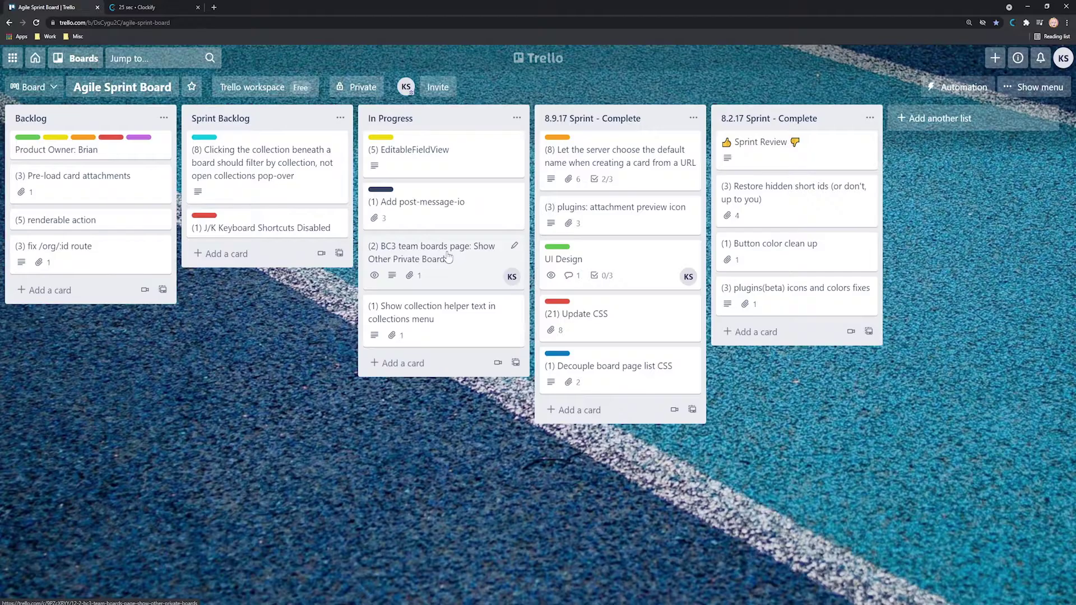
click(438, 255)
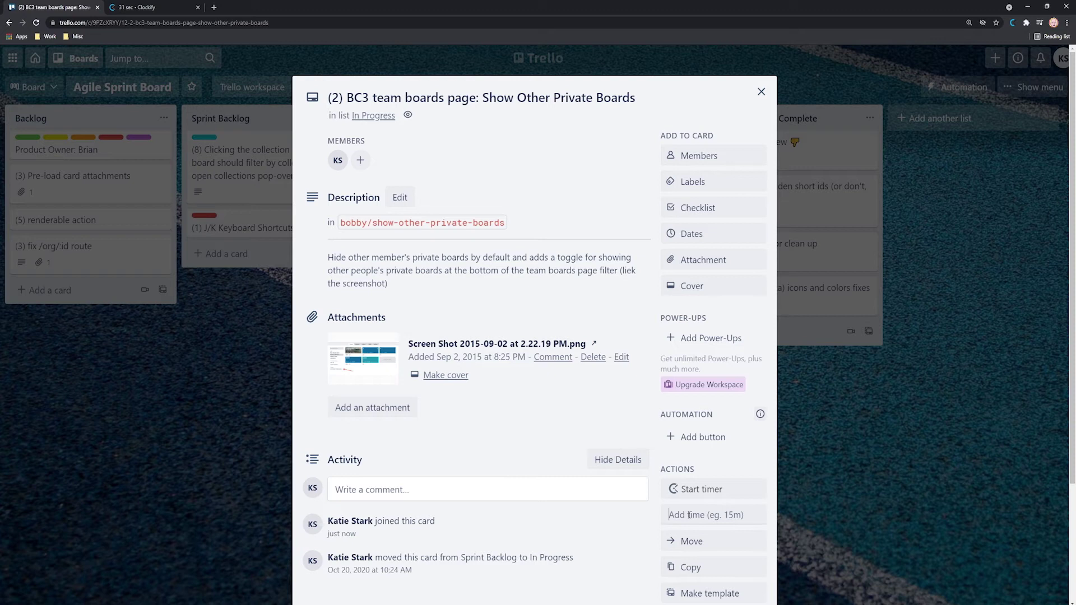
click(689, 514)
Add 30m to the card, view the extension settings, then switch to the Clockify web tracker.
text(30)
text(m)
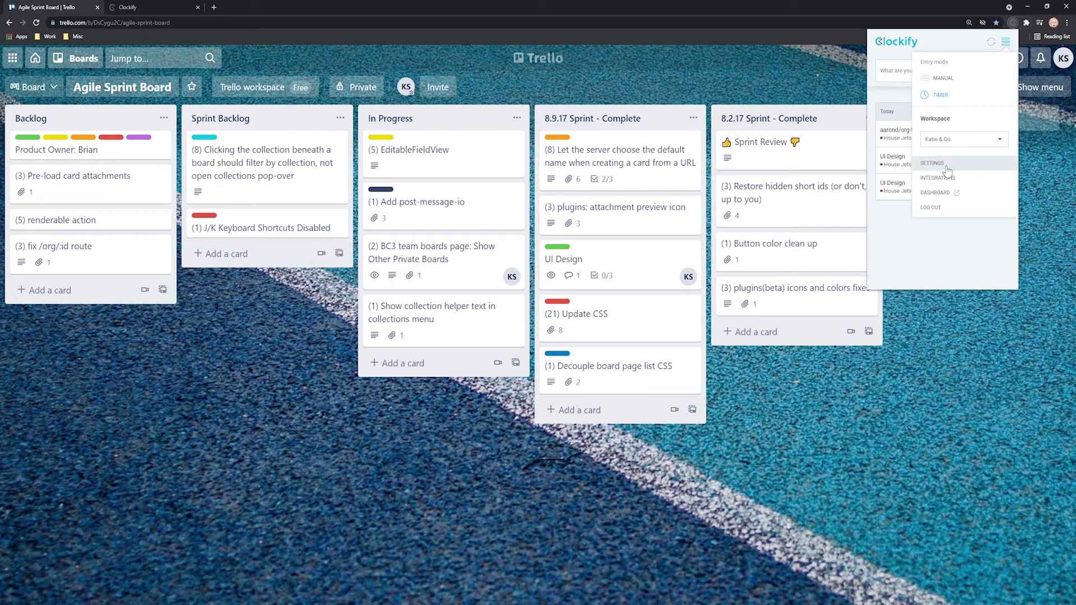
click(946, 168)
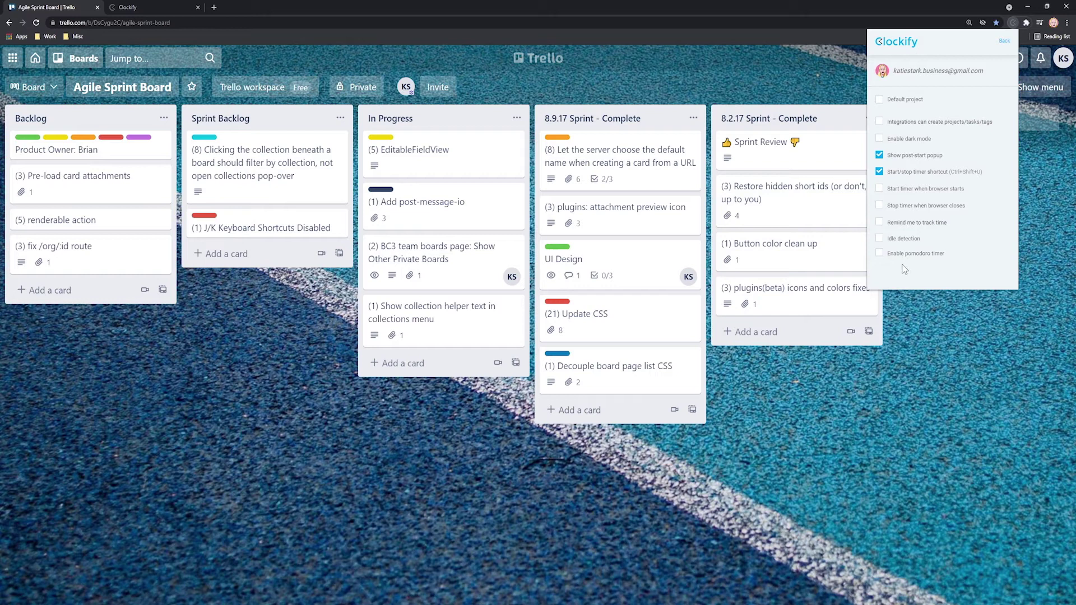
click(1004, 42)
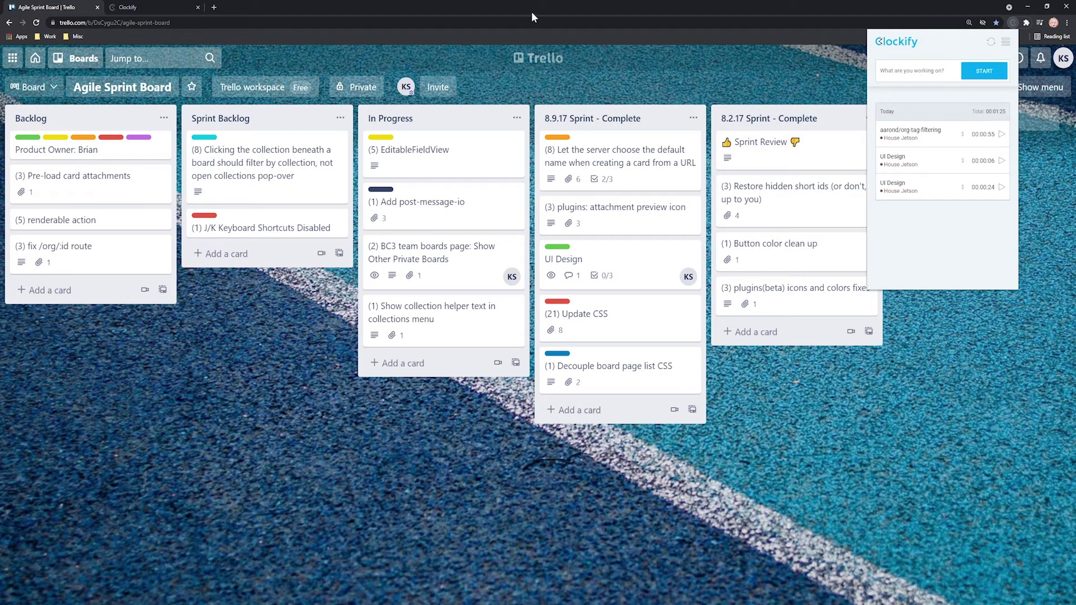
click(164, 6)
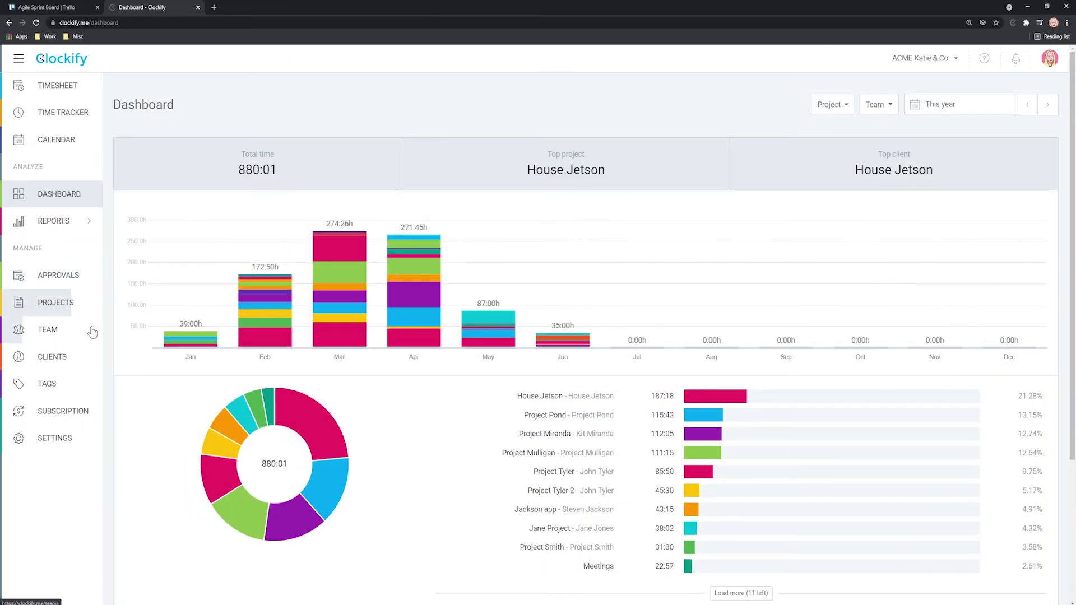
Browse the Team and Projects pages, ending on this week's Summary report.
click(59, 330)
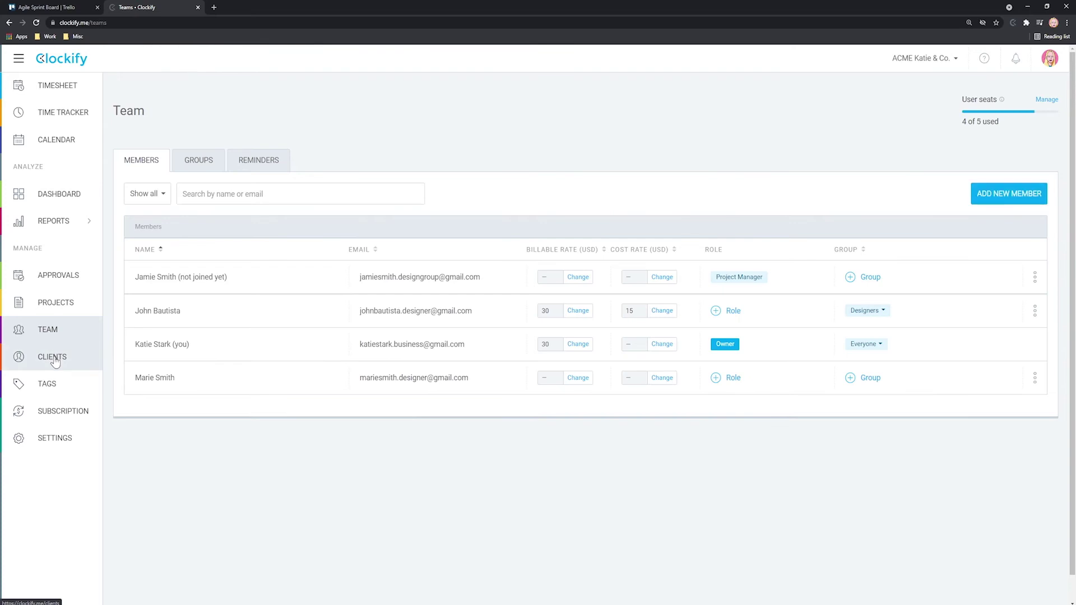
click(56, 307)
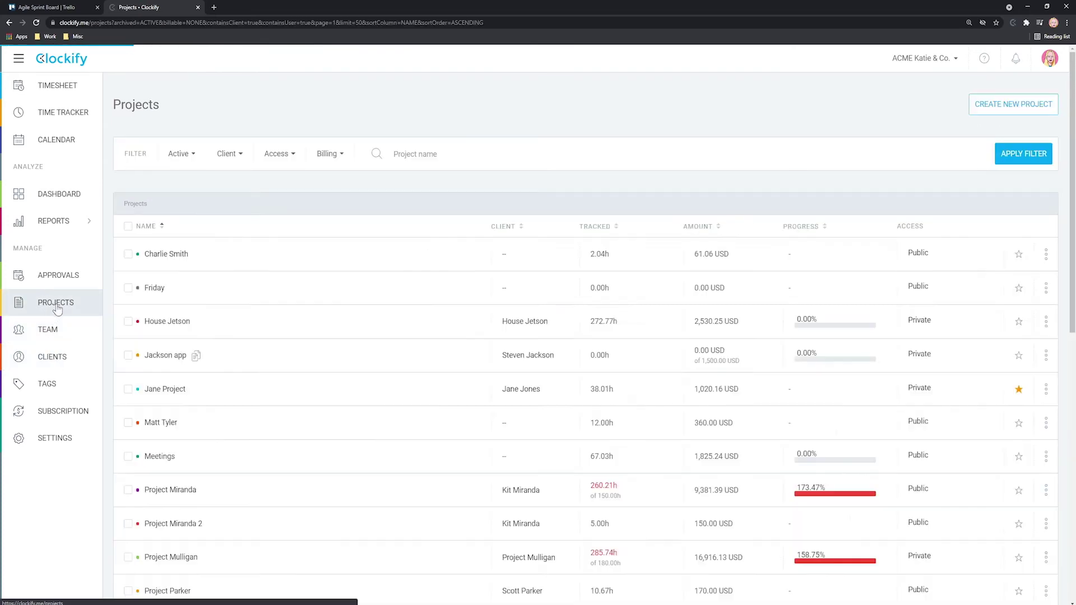
click(65, 224)
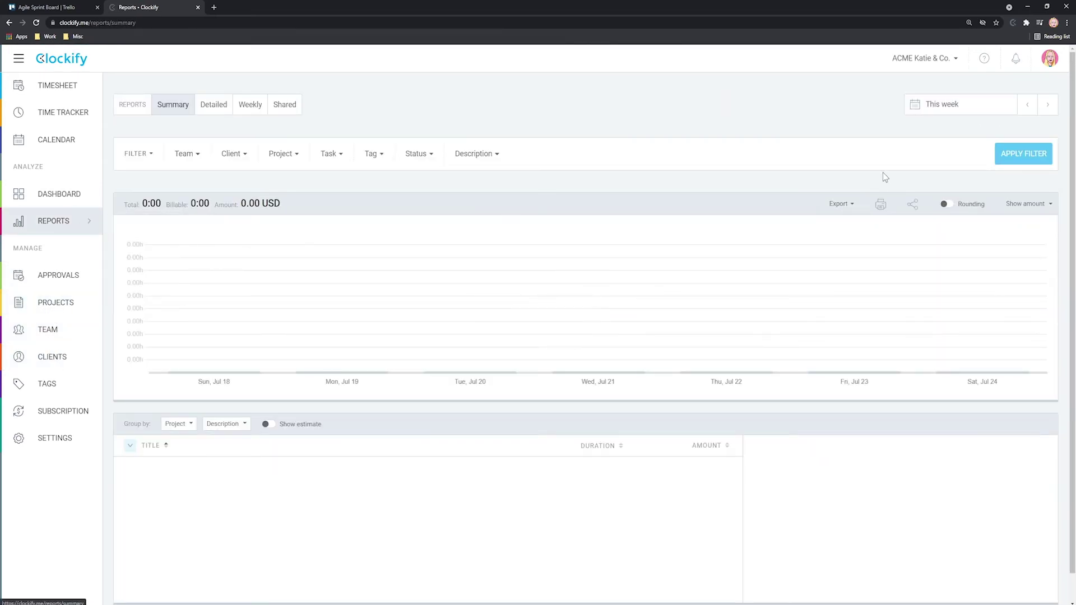
Show the summary report for This year and look over its export formats.
click(944, 104)
click(702, 247)
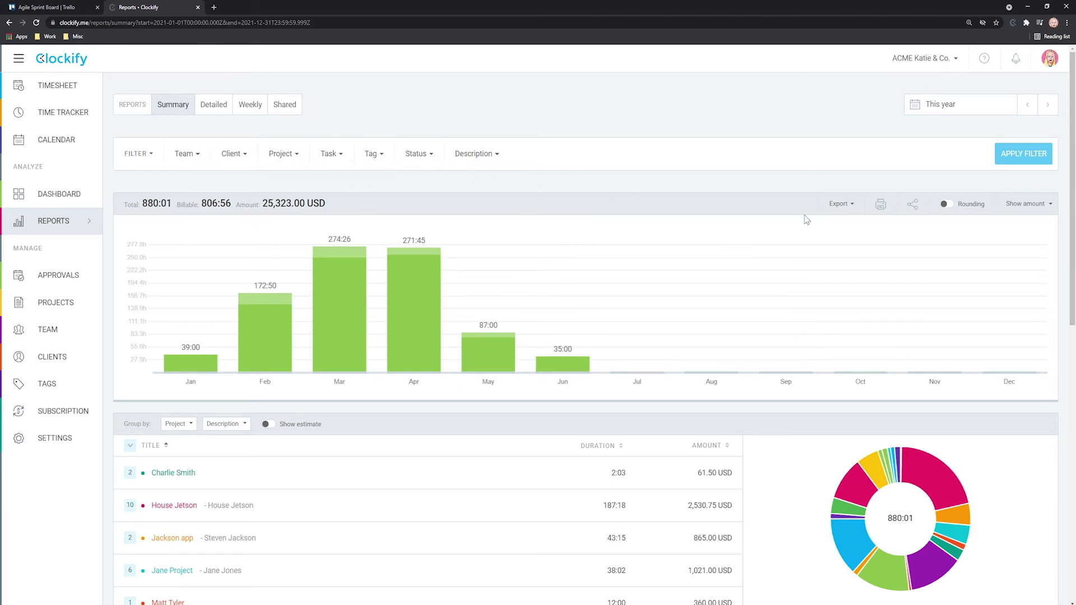
click(847, 205)
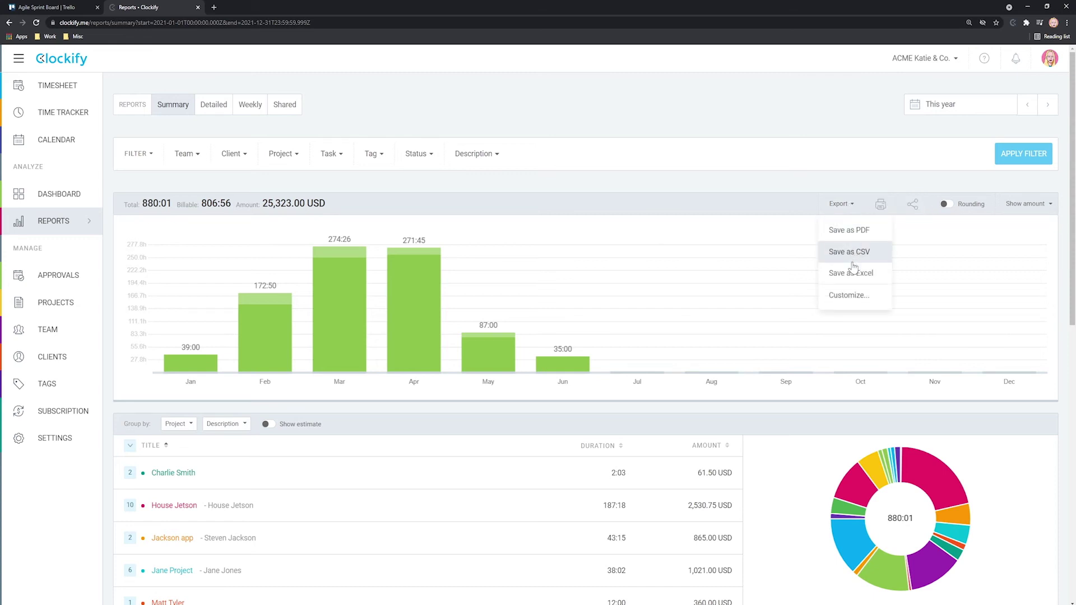
click(888, 218)
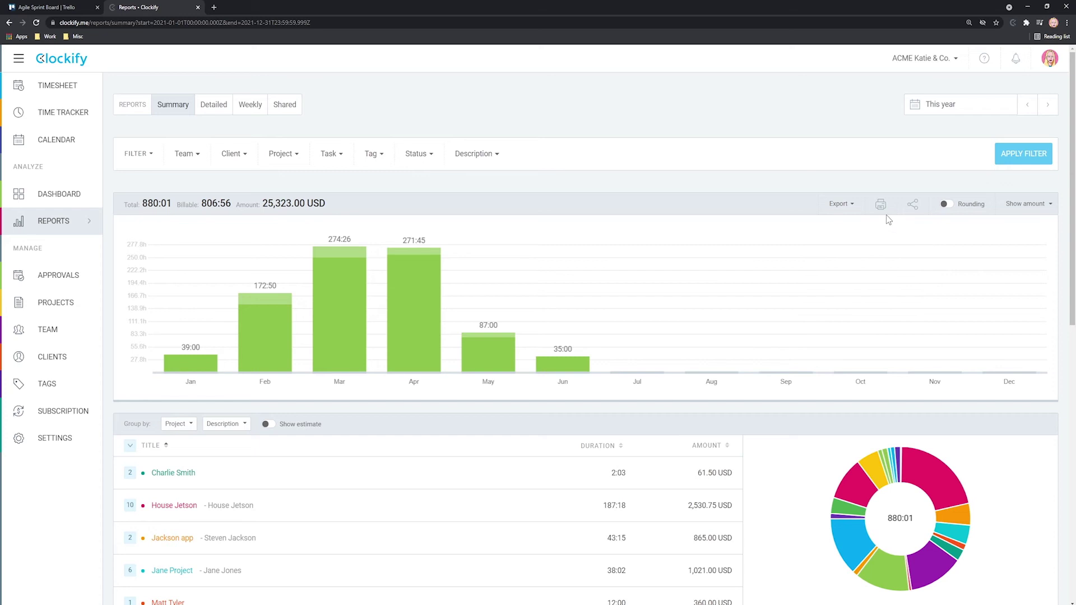
Review the Share report settings without sharing, then go to the Team members page.
click(914, 207)
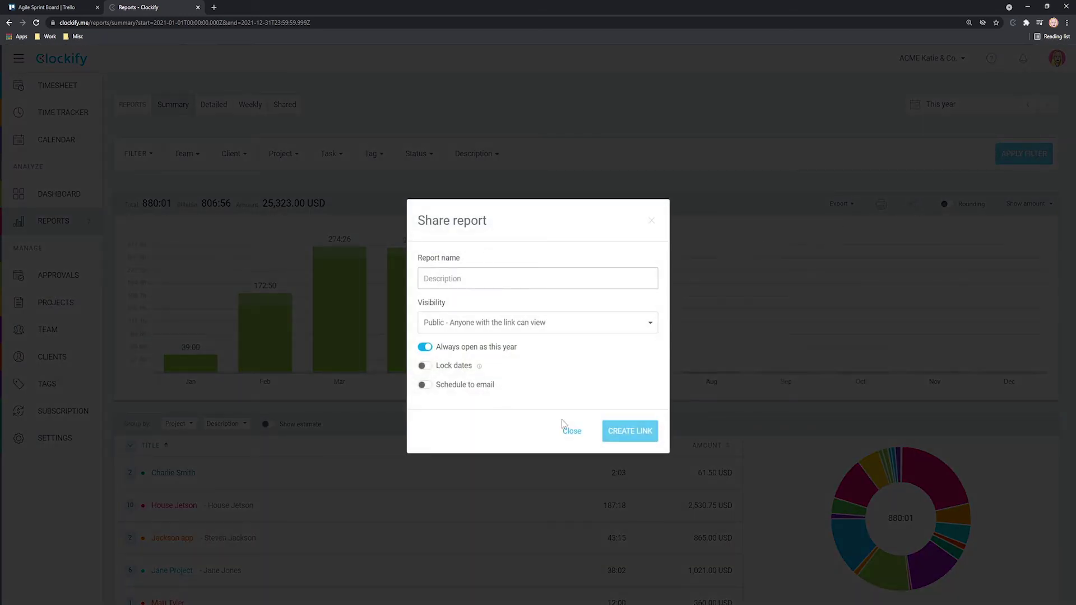
click(572, 432)
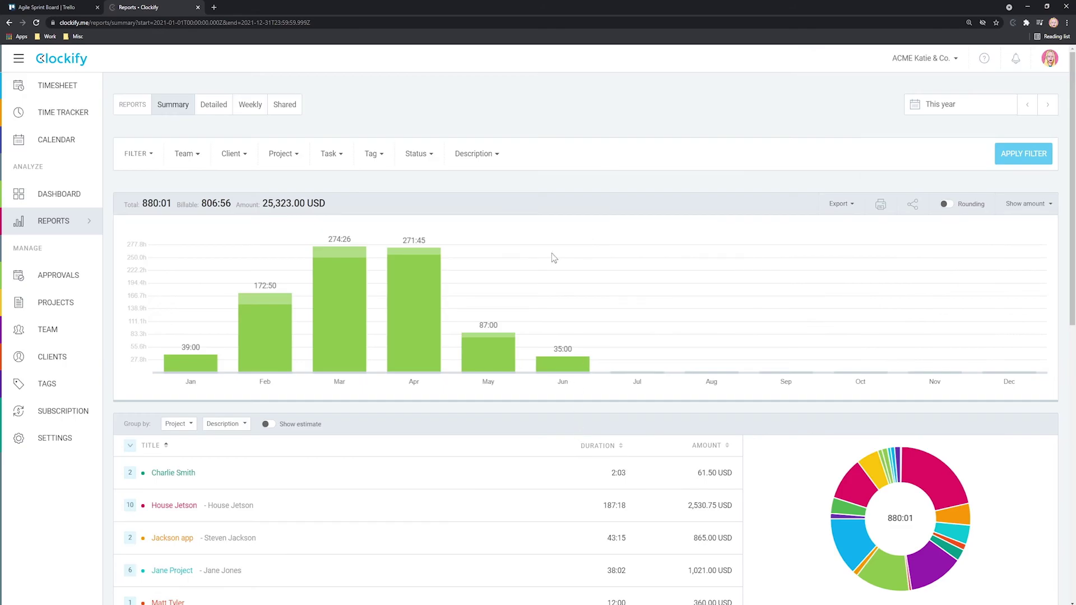
click(45, 340)
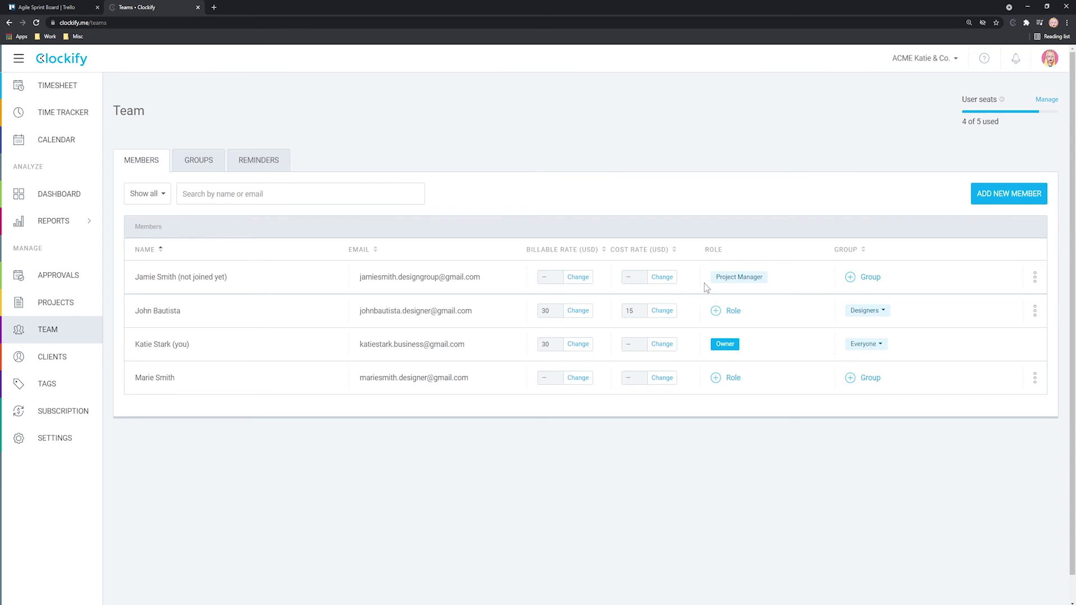
Go back to the Summary report through the Reports sidebar menu.
mouse_move(63, 223)
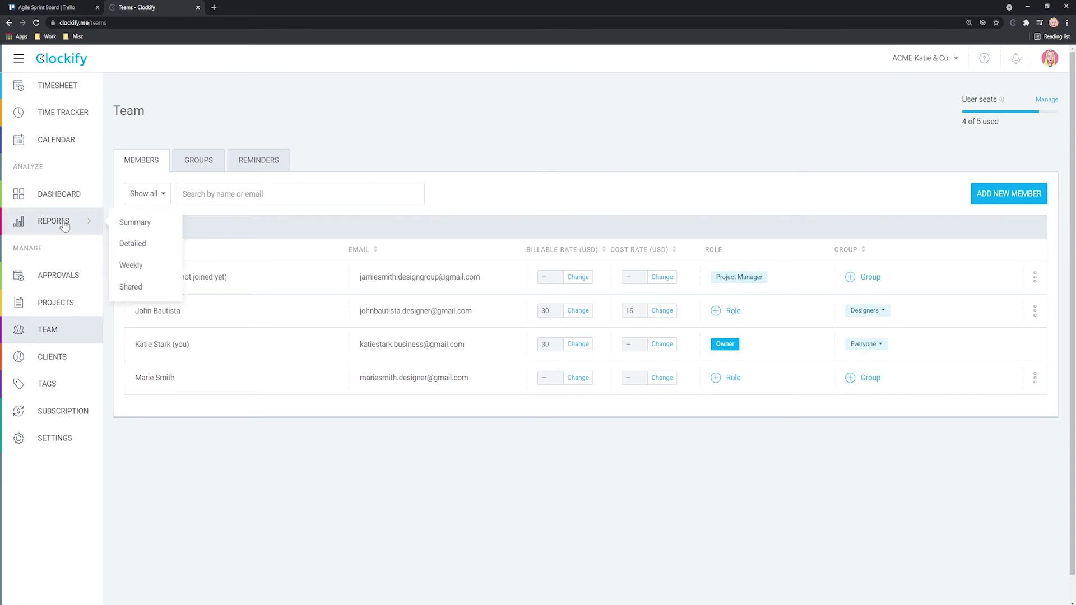
click(152, 226)
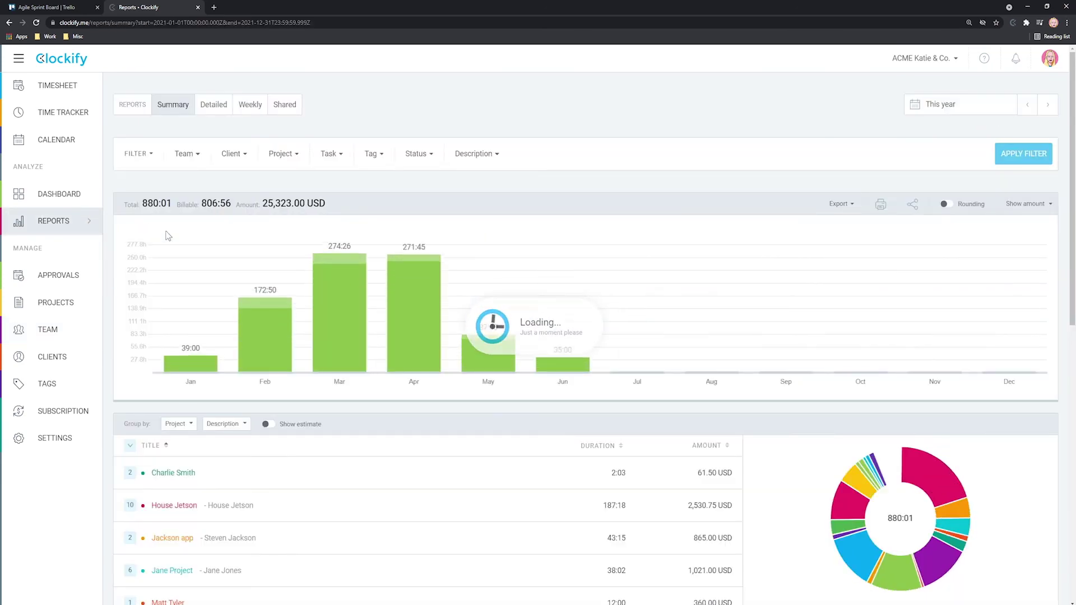
Filter the report by Status to show only billable time.
click(430, 163)
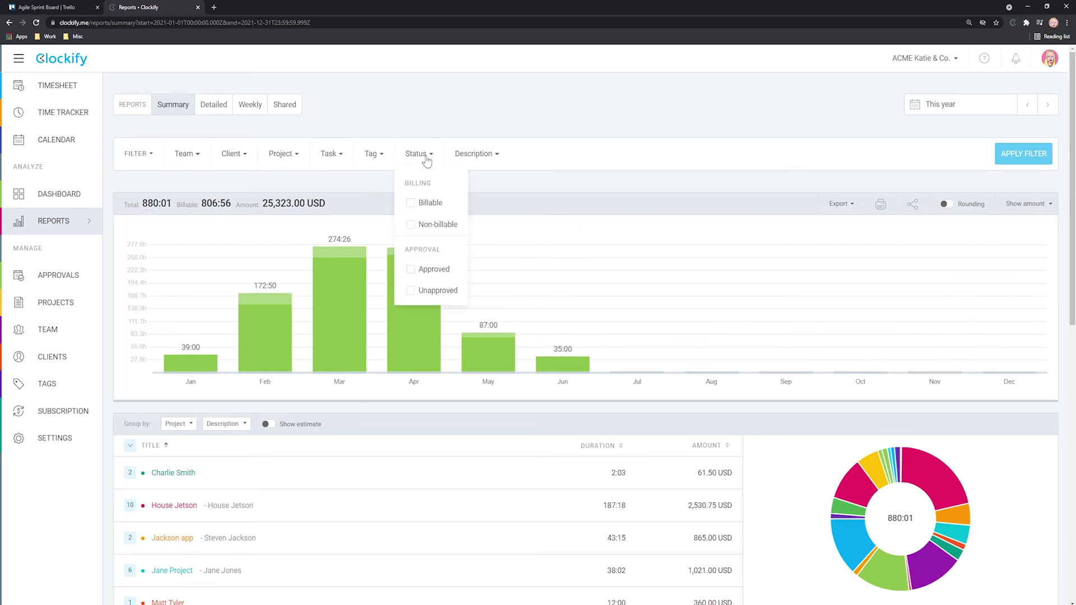
click(411, 205)
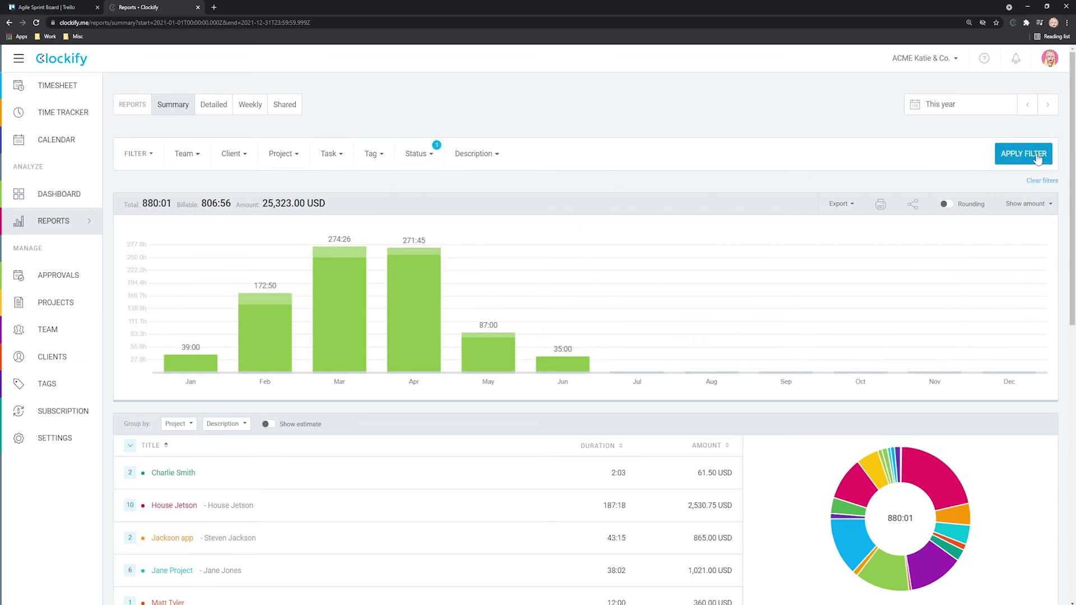
click(1028, 155)
Switch the Status filter to non-billable time and apply it.
click(428, 159)
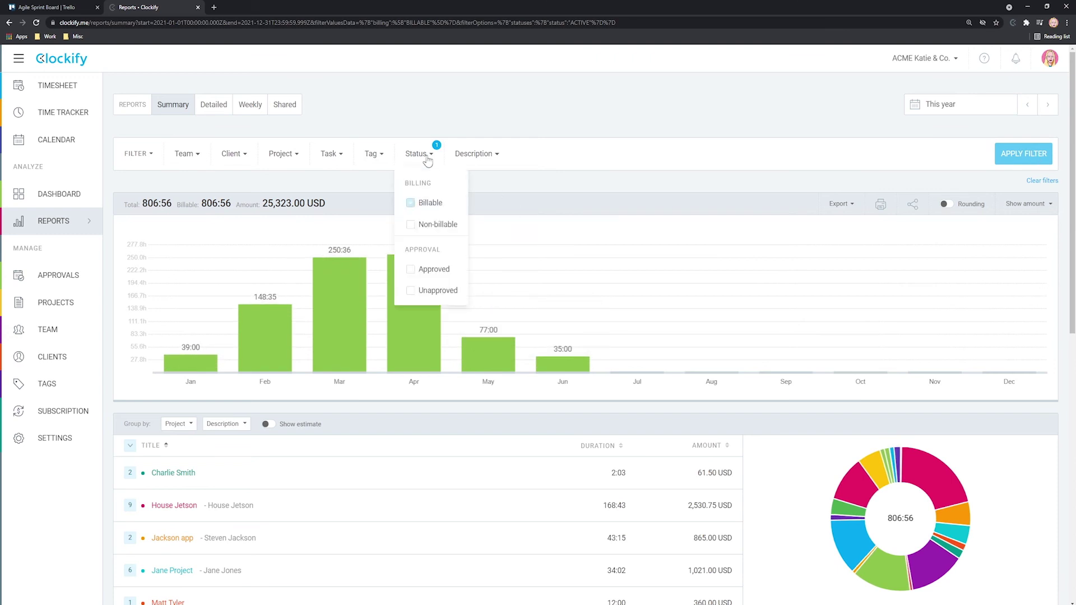
click(416, 225)
click(411, 203)
click(1021, 159)
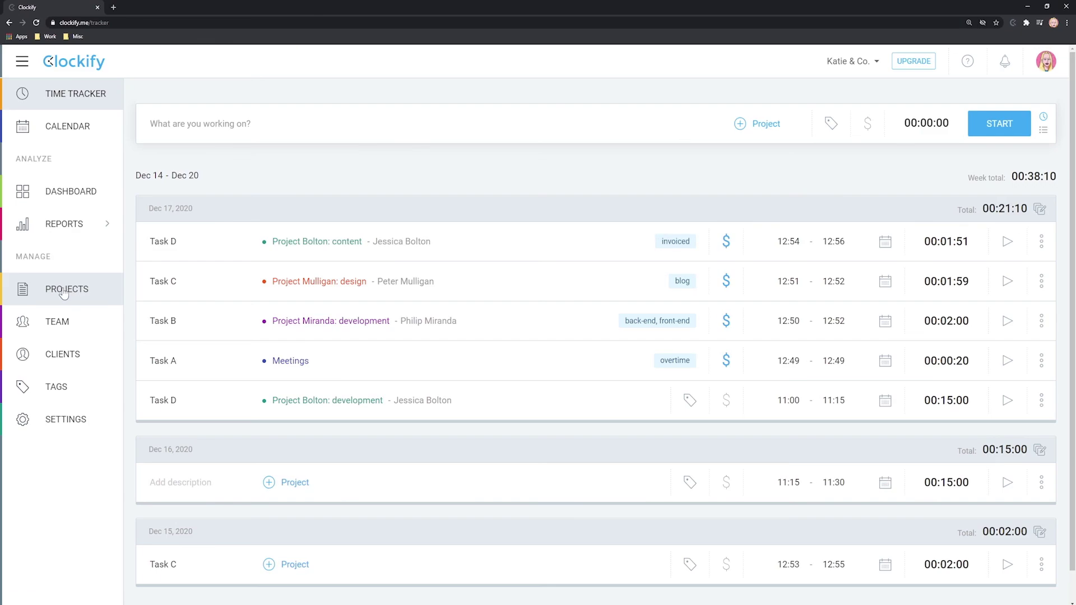
Browse the Projects list, then move on to the Tags page.
click(77, 295)
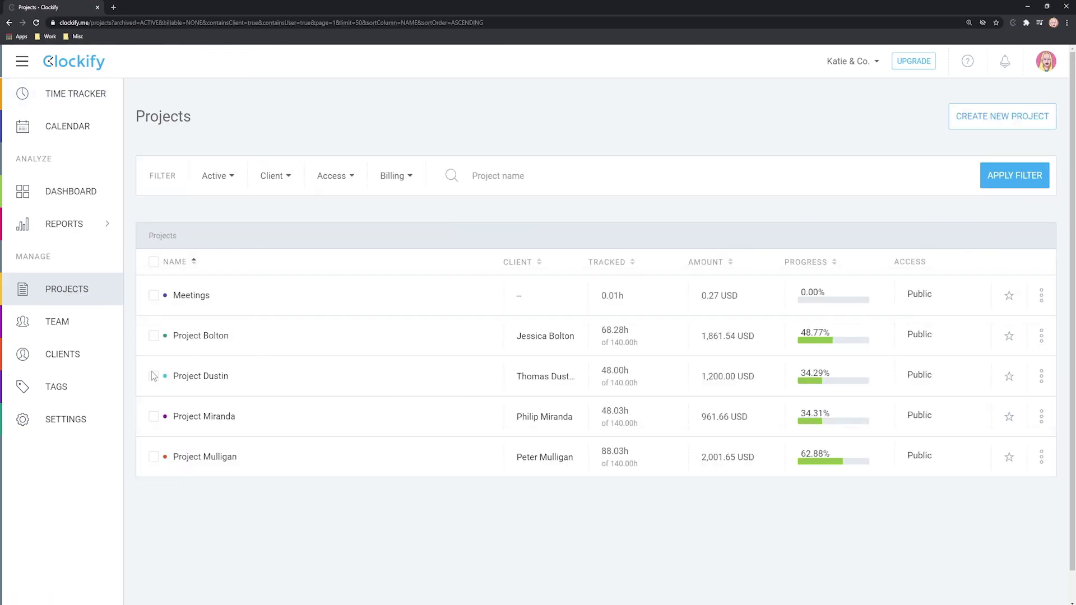
click(74, 397)
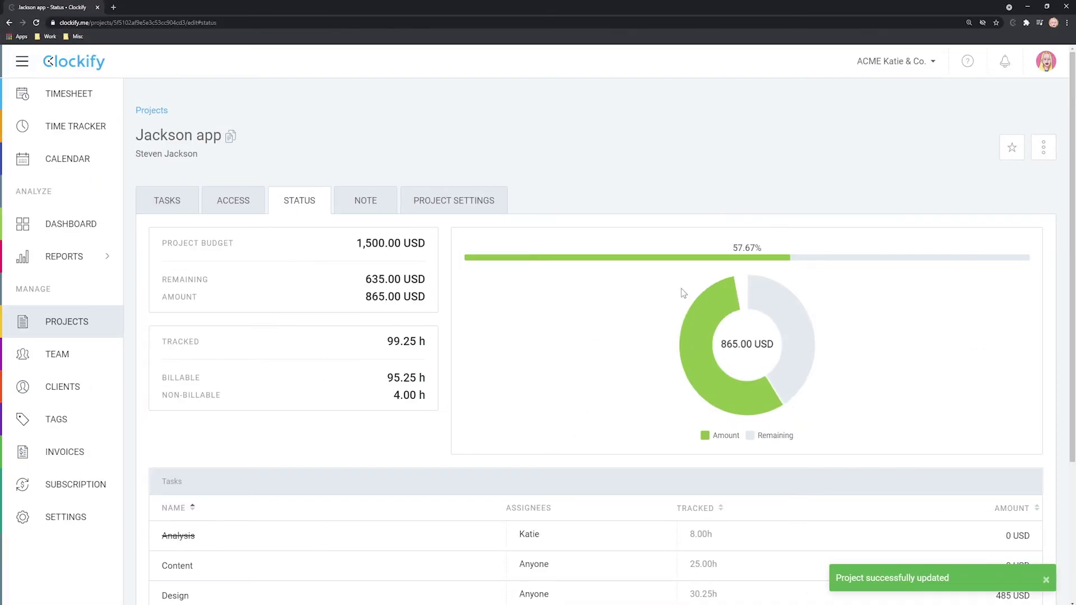